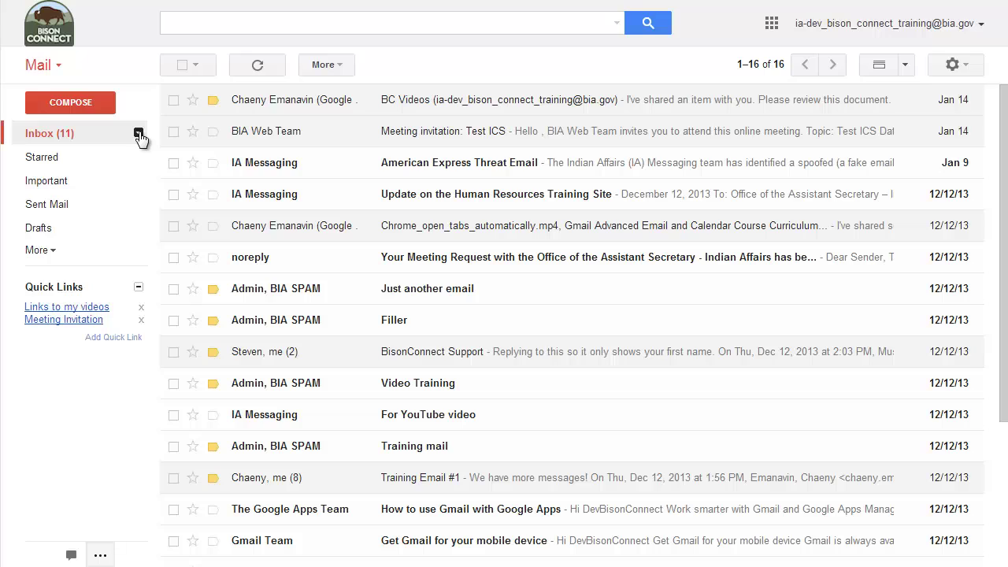
Step: Review the inbox types and keep the inbox on the Default type
{"action": "left_click", "coordinate": [139, 134]}
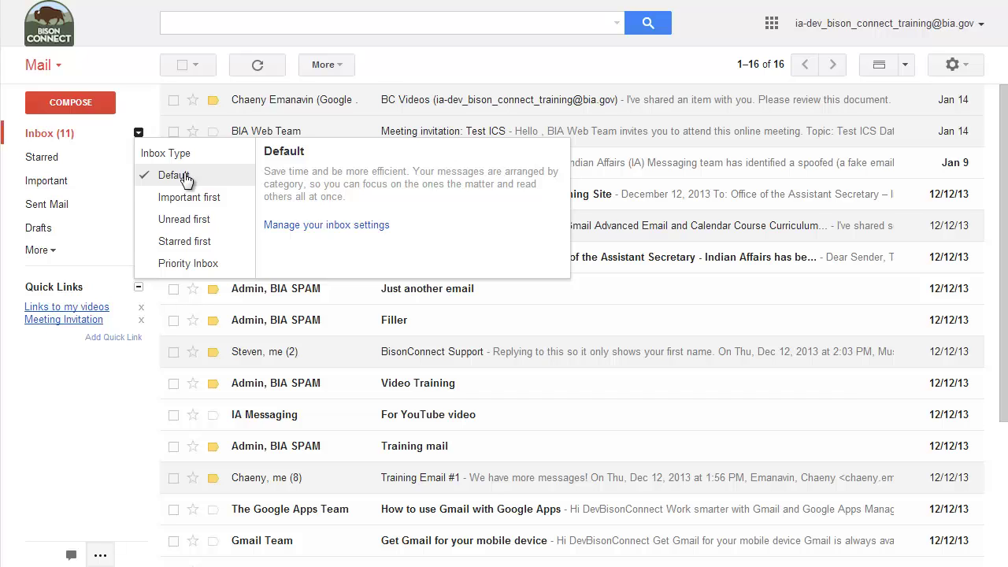
{"action": "left_click", "coordinate": [390, 61]}
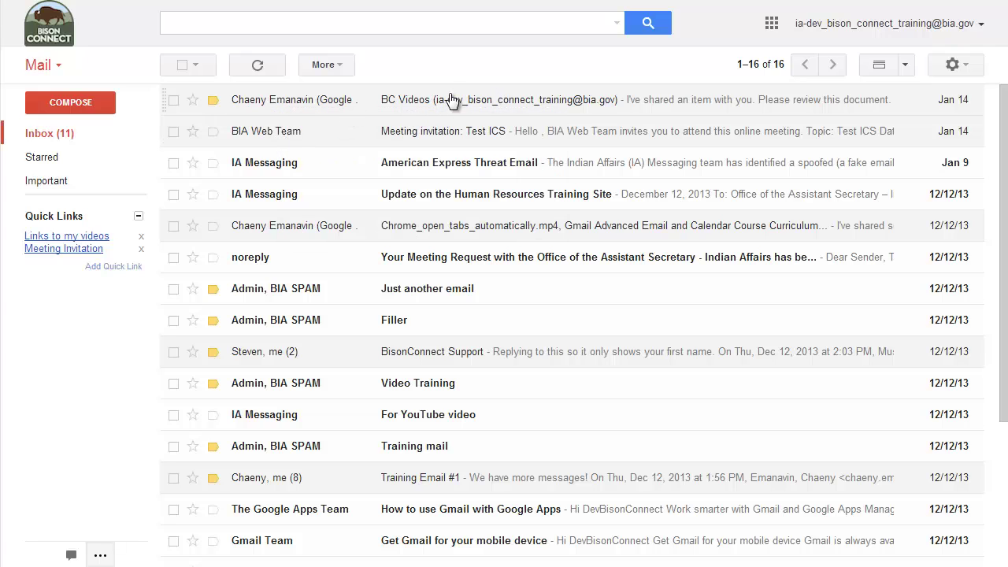
{"action": "scroll", "coordinate": [493, 523], "scroll_direction": "down", "scroll_amount": 2}
{"action": "scroll", "coordinate": [492, 521], "scroll_direction": "down", "scroll_amount": 2}
{"action": "scroll", "coordinate": [493, 473], "scroll_direction": "up", "scroll_amount": 4}
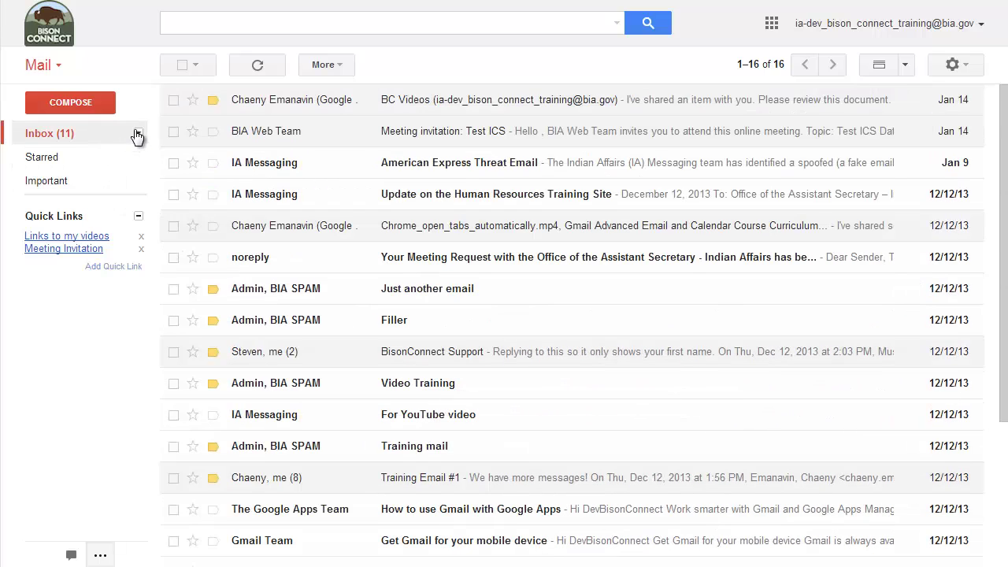
Step: Switch the inbox to Important first and mark 'Just another email' not important
{"action": "left_click", "coordinate": [138, 132]}
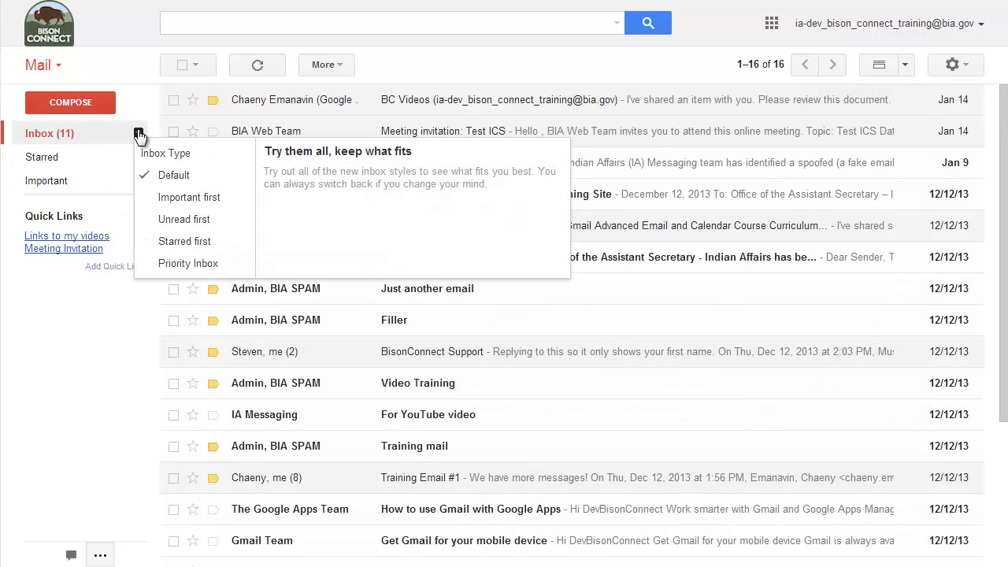
{"action": "left_click", "coordinate": [183, 203]}
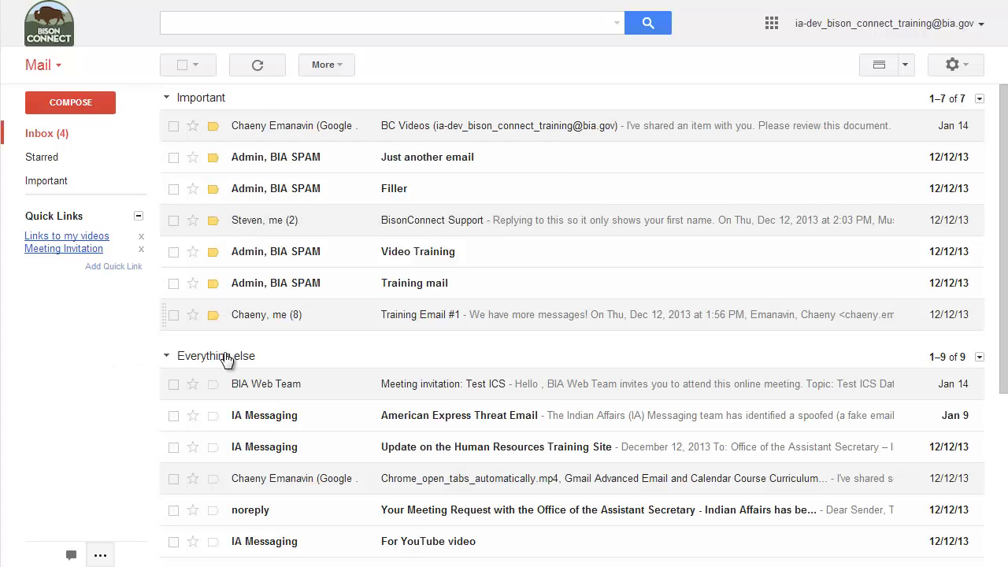
{"action": "scroll", "coordinate": [209, 409], "scroll_direction": "down", "scroll_amount": 2}
{"action": "scroll", "coordinate": [208, 413], "scroll_direction": "up", "scroll_amount": 2}
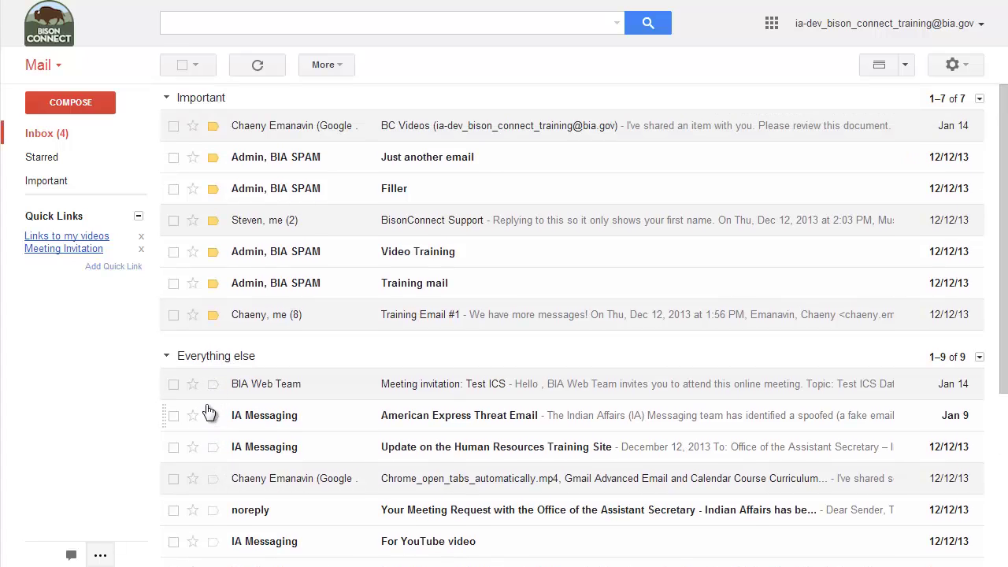
{"action": "left_click", "coordinate": [213, 160]}
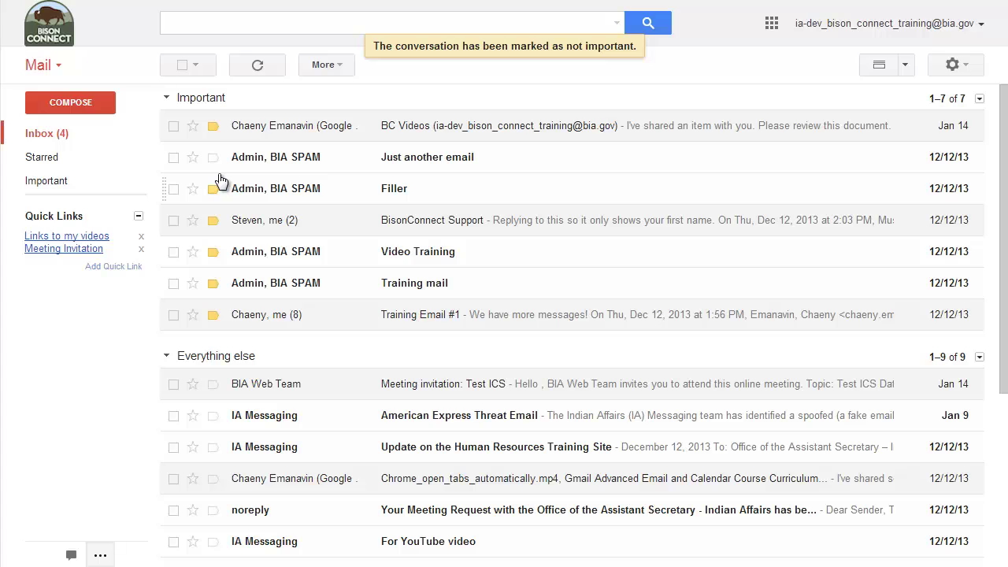
Step: Re-mark 'Just another email' as important and set the inbox type to Unread first
{"action": "left_click", "coordinate": [212, 157]}
{"action": "left_click", "coordinate": [140, 133]}
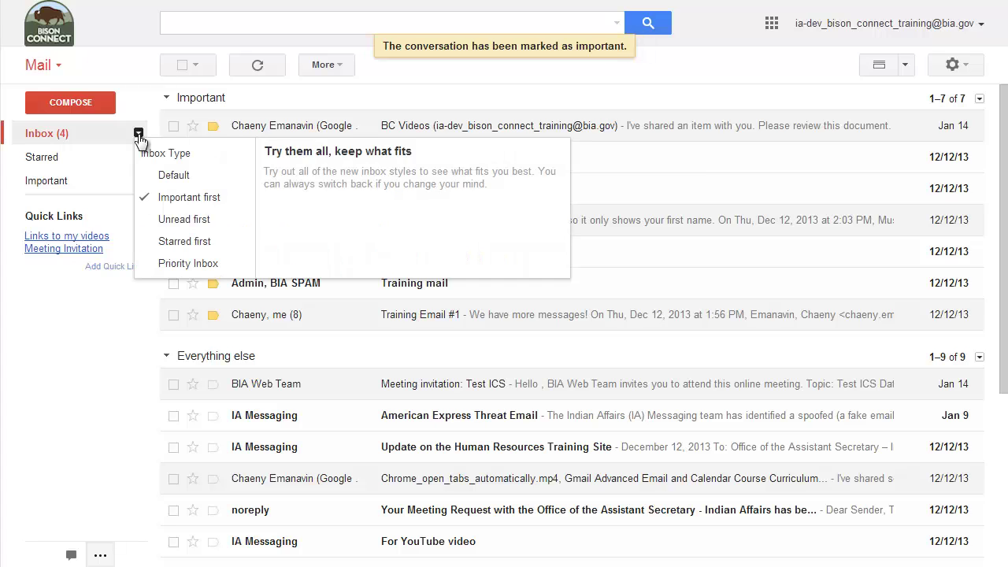
{"action": "left_click", "coordinate": [169, 219]}
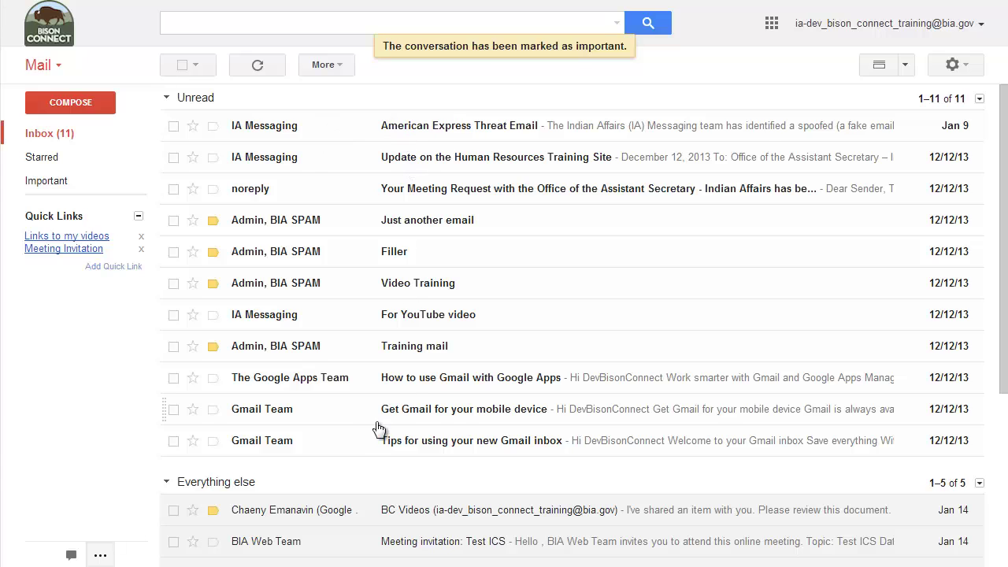
{"action": "scroll", "coordinate": [404, 441], "scroll_direction": "down", "scroll_amount": 3}
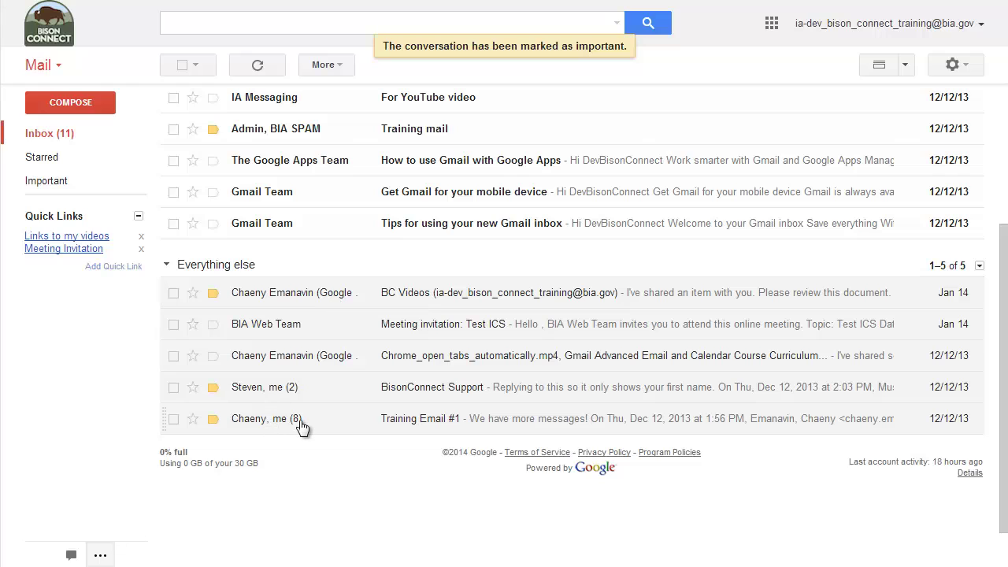
{"action": "scroll", "coordinate": [300, 426], "scroll_direction": "up", "scroll_amount": 1}
{"action": "scroll", "coordinate": [300, 427], "scroll_direction": "up", "scroll_amount": 1}
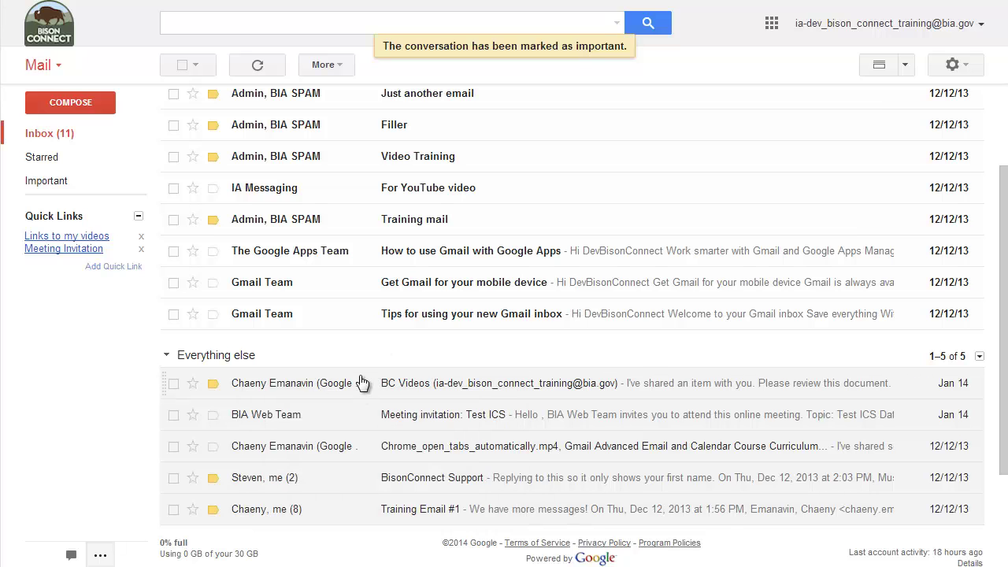
{"action": "scroll", "coordinate": [362, 382], "scroll_direction": "up", "scroll_amount": 3}
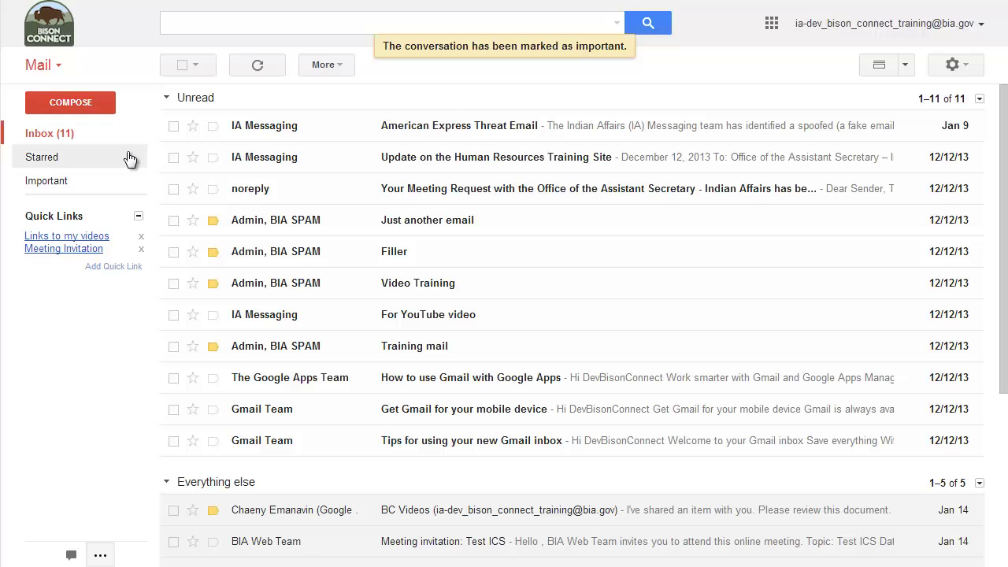
{"action": "mouse_move", "coordinate": [79, 205]}
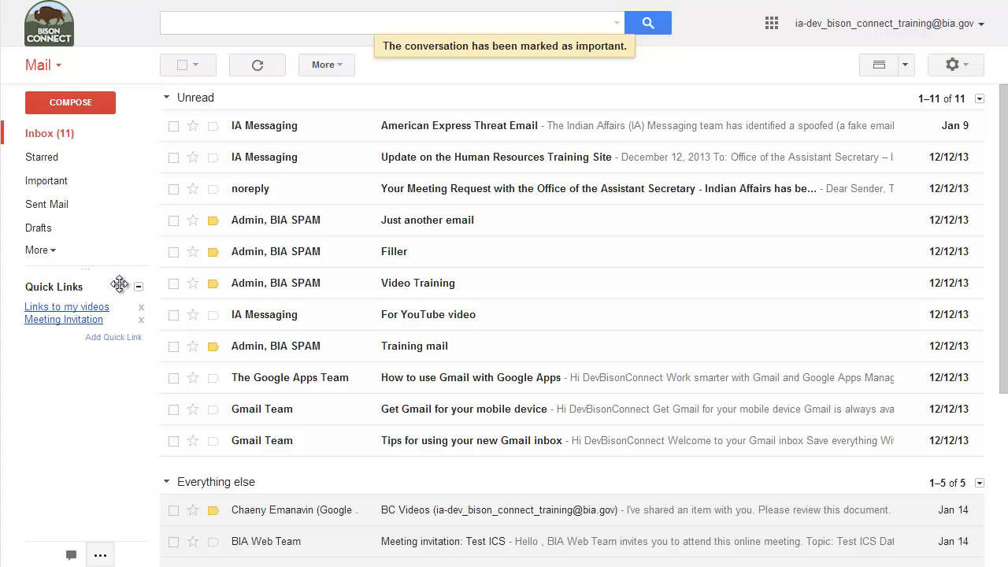
Step: Switch to Starred first and star four messages: BC Videos, Test ICS invitation, Chrome_open_tabs_automatically.mp4, noreply request
{"action": "left_click", "coordinate": [138, 134]}
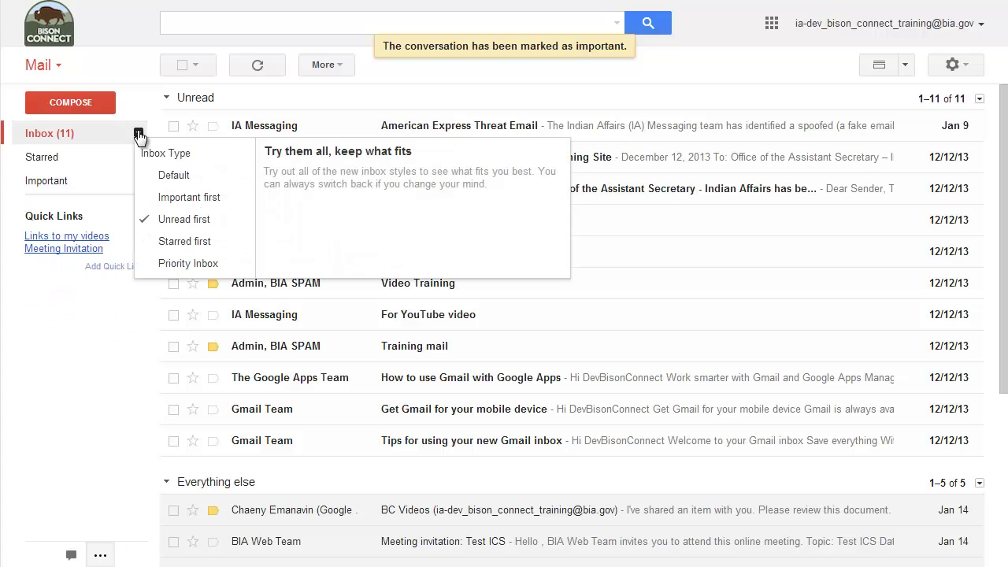
{"action": "left_click", "coordinate": [169, 244]}
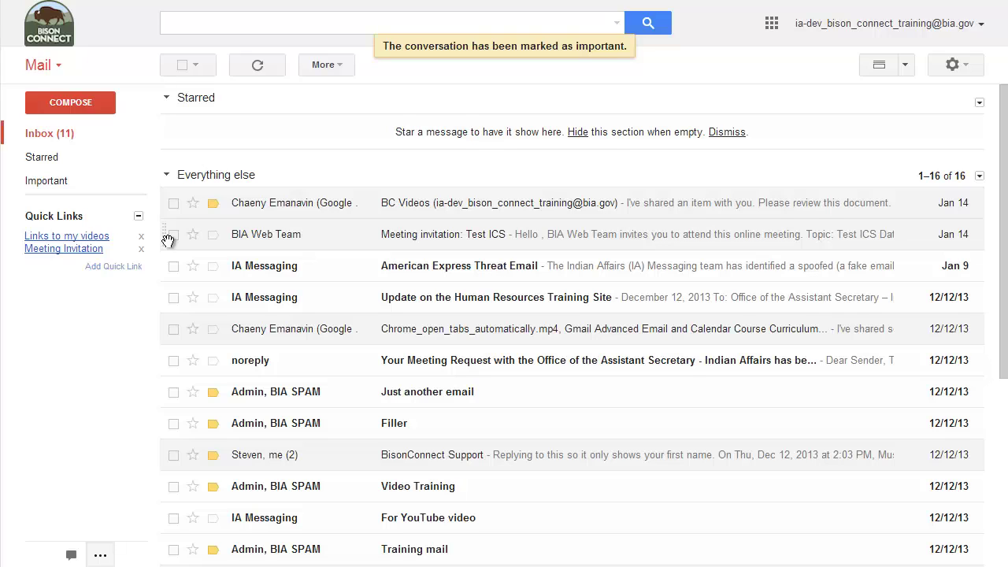
{"action": "left_click", "coordinate": [193, 205]}
{"action": "left_click", "coordinate": [193, 235]}
{"action": "left_click", "coordinate": [193, 329]}
{"action": "left_click", "coordinate": [193, 360]}
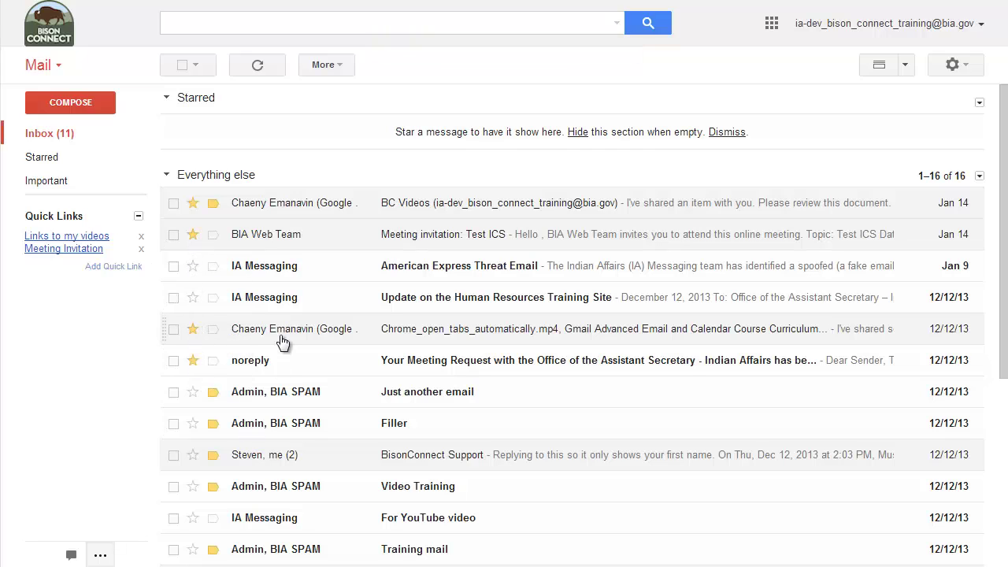
Step: Refresh the inbox so the four starred messages group in the Starred section
{"action": "left_click", "coordinate": [259, 69]}
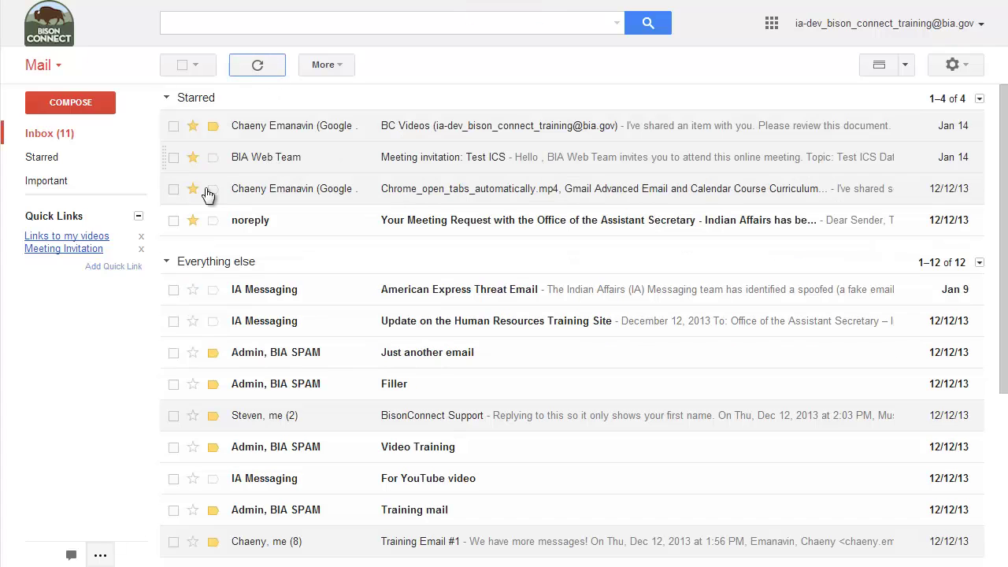
{"action": "mouse_move", "coordinate": [552, 125]}
{"action": "scroll", "coordinate": [229, 255], "scroll_direction": "down", "scroll_amount": 2}
{"action": "scroll", "coordinate": [235, 280], "scroll_direction": "down", "scroll_amount": 1}
{"action": "scroll", "coordinate": [232, 278], "scroll_direction": "up", "scroll_amount": 2}
{"action": "scroll", "coordinate": [232, 280], "scroll_direction": "up", "scroll_amount": 2}
Step: Go to the General settings page and scroll down to the Stars options
{"action": "left_click", "coordinate": [965, 71]}
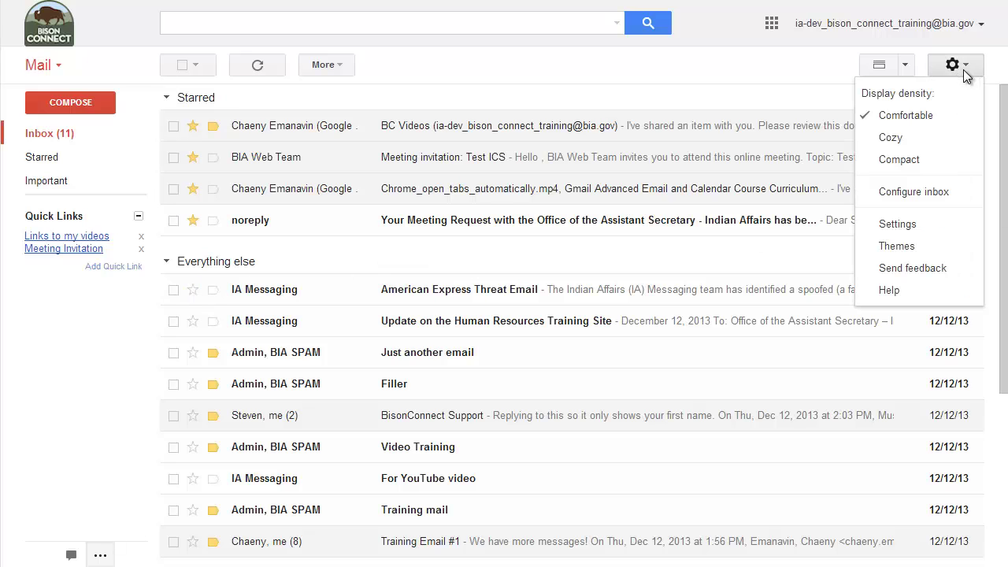
{"action": "left_click", "coordinate": [923, 228]}
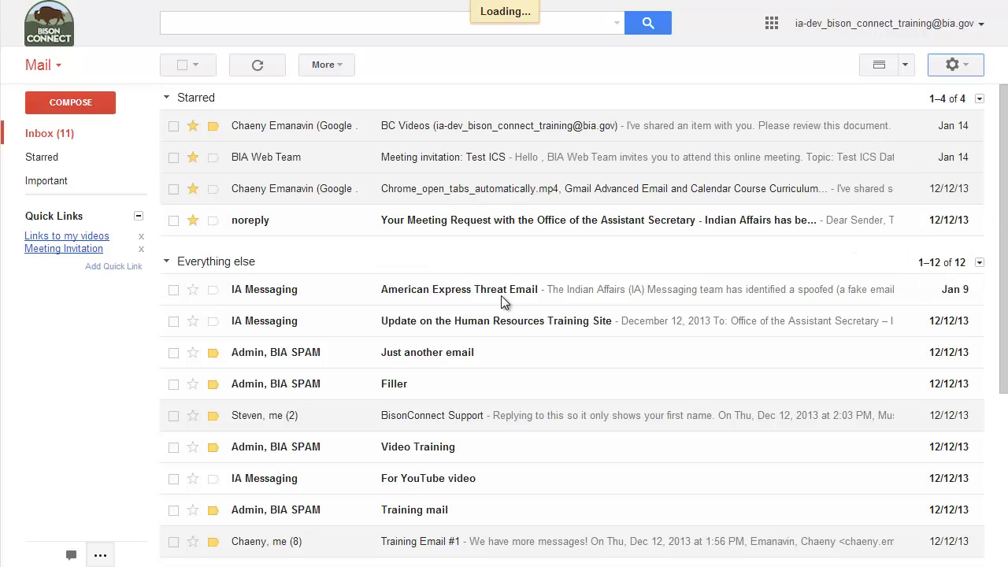
{"action": "scroll", "coordinate": [440, 353], "scroll_direction": "down", "scroll_amount": 3}
{"action": "scroll", "coordinate": [443, 358], "scroll_direction": "down", "scroll_amount": 3}
{"action": "scroll", "coordinate": [443, 359], "scroll_direction": "down", "scroll_amount": 3}
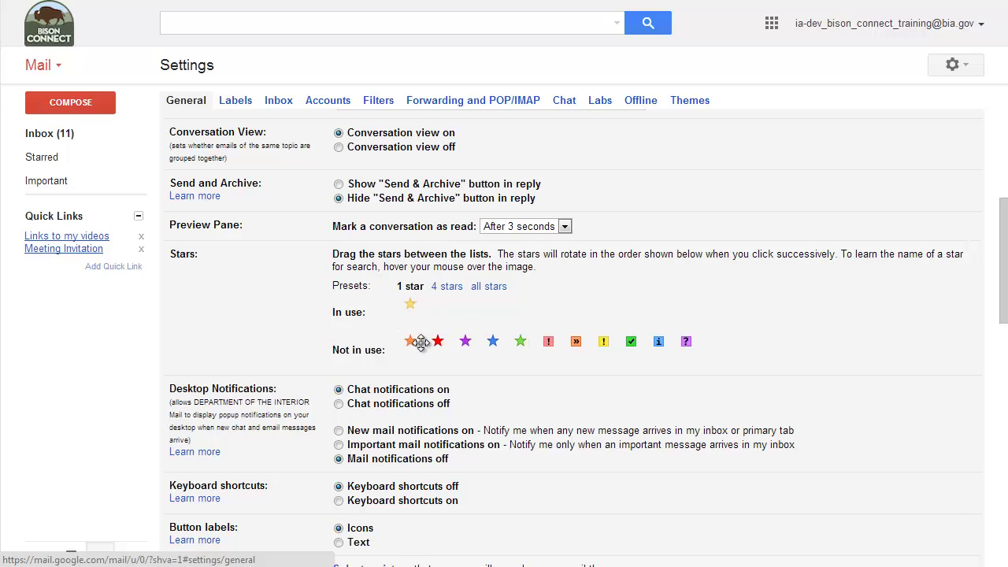
Step: Try the red and blue stars and the 4-star and all-stars presets, then revert to 1 star
{"action": "left_click_drag", "start_coordinate": [438, 341], "coordinate": [438, 304]}
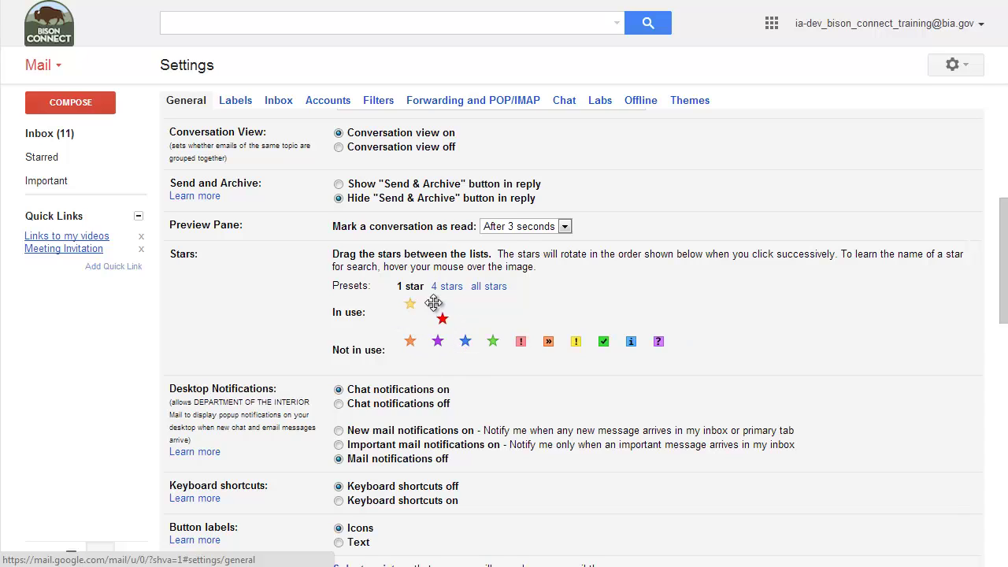
{"action": "left_click_drag", "start_coordinate": [465, 341], "coordinate": [468, 301]}
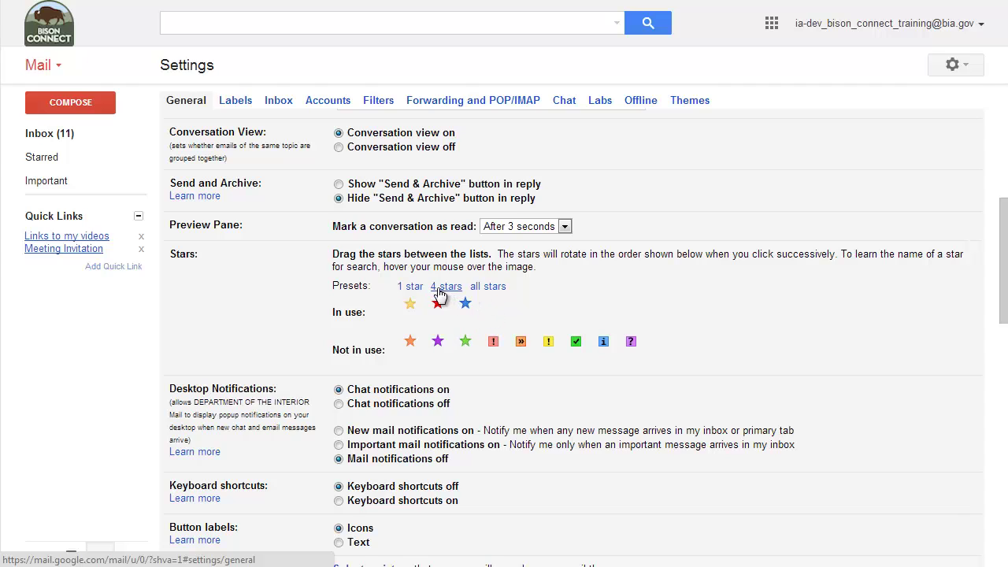
{"action": "left_click", "coordinate": [446, 288]}
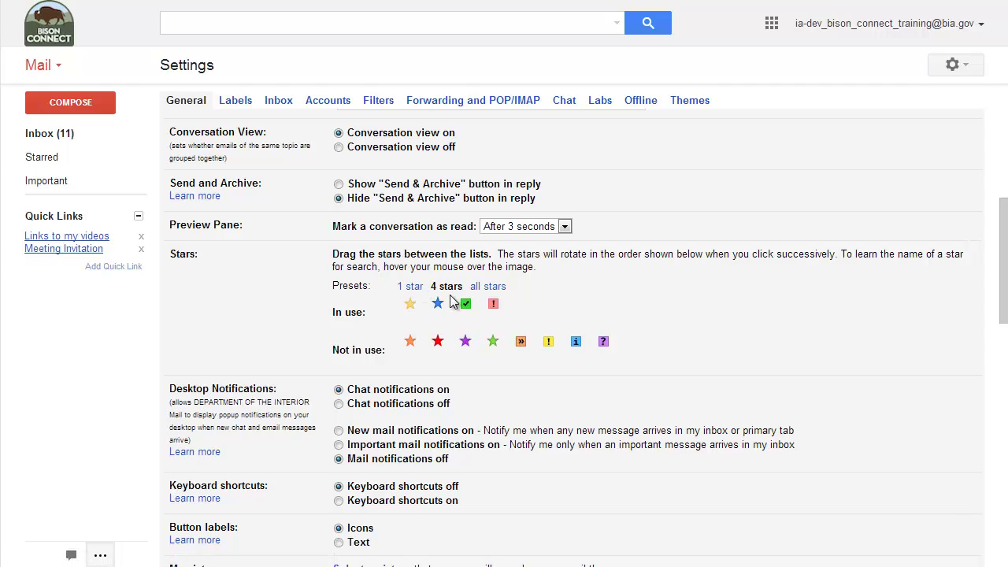
{"action": "left_click", "coordinate": [488, 287]}
{"action": "left_click", "coordinate": [411, 287]}
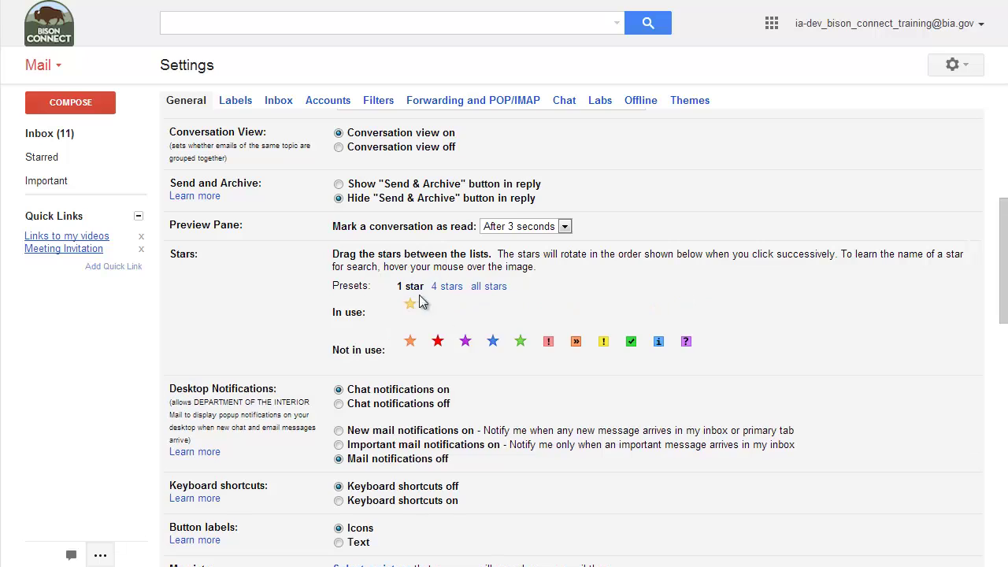
Step: Add green star, red !, yellow !, green check and purple ? to the stars in use
{"action": "left_click_drag", "start_coordinate": [512, 340], "coordinate": [449, 304]}
{"action": "left_click_drag", "start_coordinate": [520, 341], "coordinate": [479, 313]}
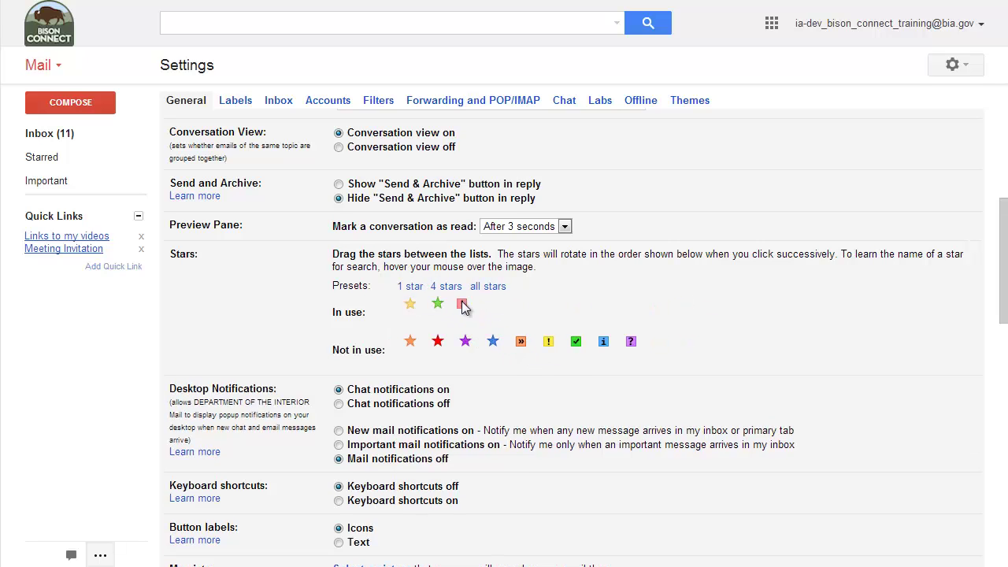
{"action": "left_click_drag", "start_coordinate": [548, 341], "coordinate": [496, 306]}
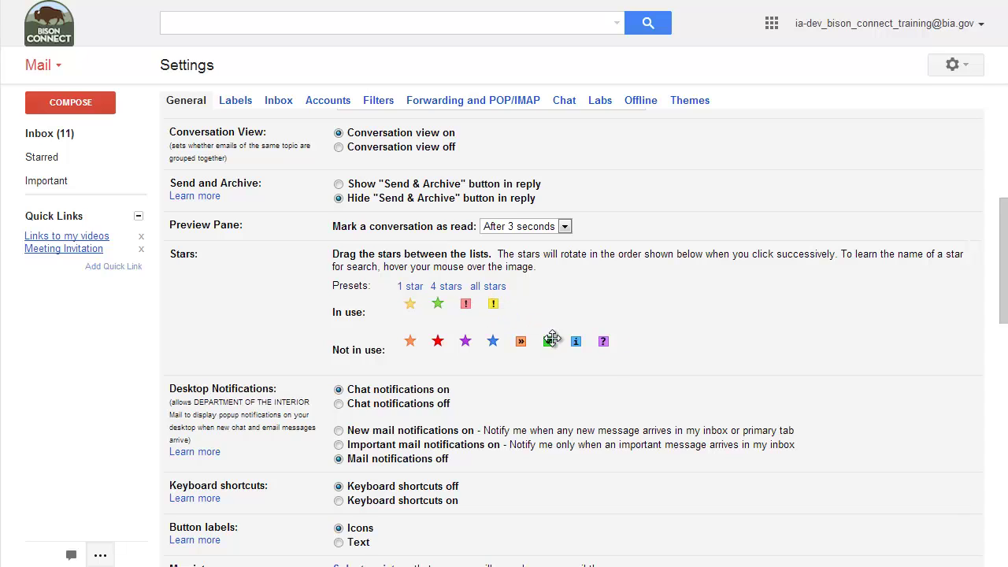
{"action": "left_click_drag", "start_coordinate": [552, 341], "coordinate": [521, 303]}
{"action": "mouse_move", "coordinate": [575, 352]}
{"action": "left_mouse_down"}
{"action": "mouse_move", "coordinate": [545, 321]}
{"action": "mouse_move", "coordinate": [549, 308]}
{"action": "left_mouse_up"}
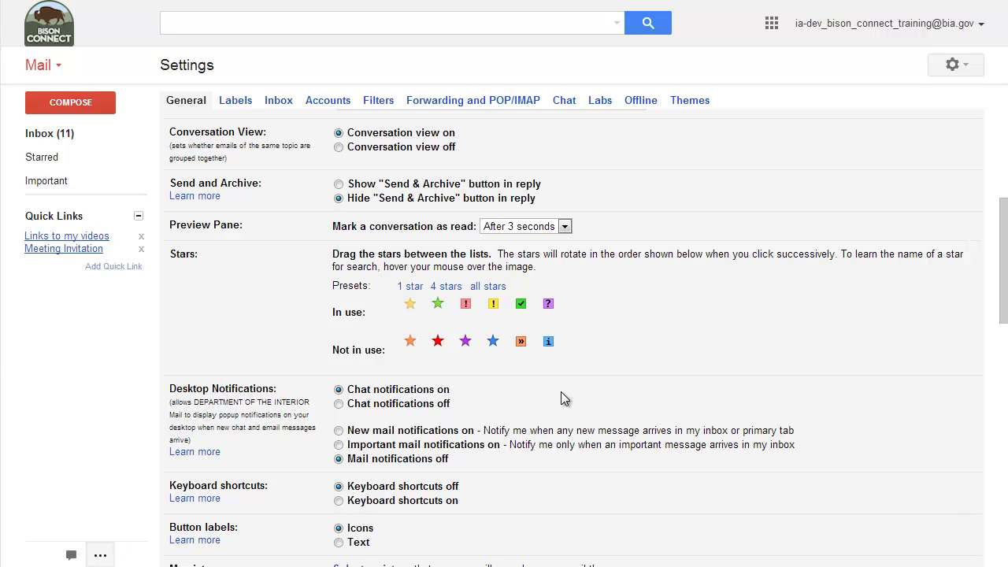
Step: Save the star settings changes and return to the inbox
{"action": "scroll", "coordinate": [561, 391], "scroll_direction": "down", "scroll_amount": 2}
{"action": "scroll", "coordinate": [555, 398], "scroll_direction": "down", "scroll_amount": 3}
{"action": "scroll", "coordinate": [544, 406], "scroll_direction": "down", "scroll_amount": 5}
{"action": "scroll", "coordinate": [530, 418], "scroll_direction": "down", "scroll_amount": 5}
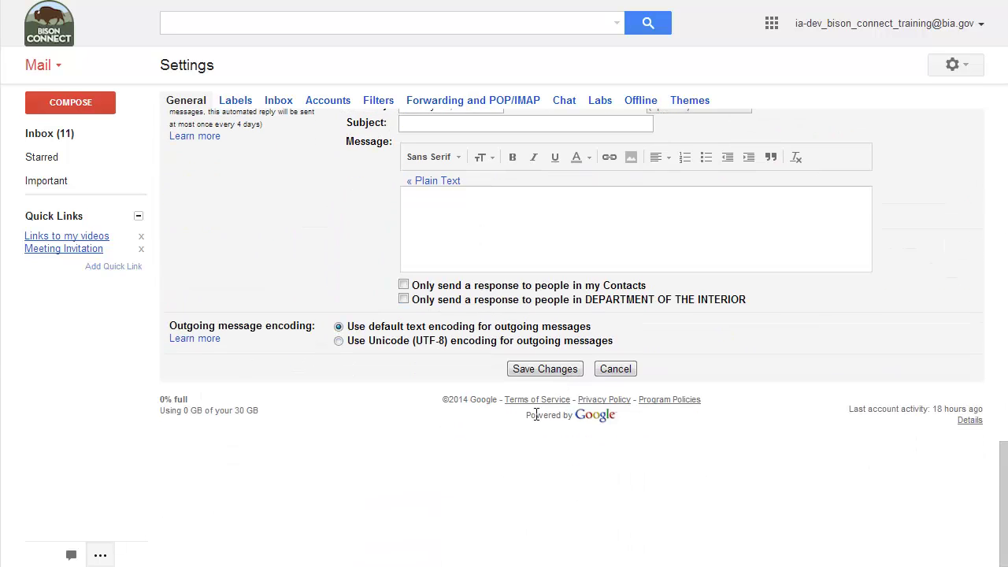
{"action": "left_click", "coordinate": [535, 368]}
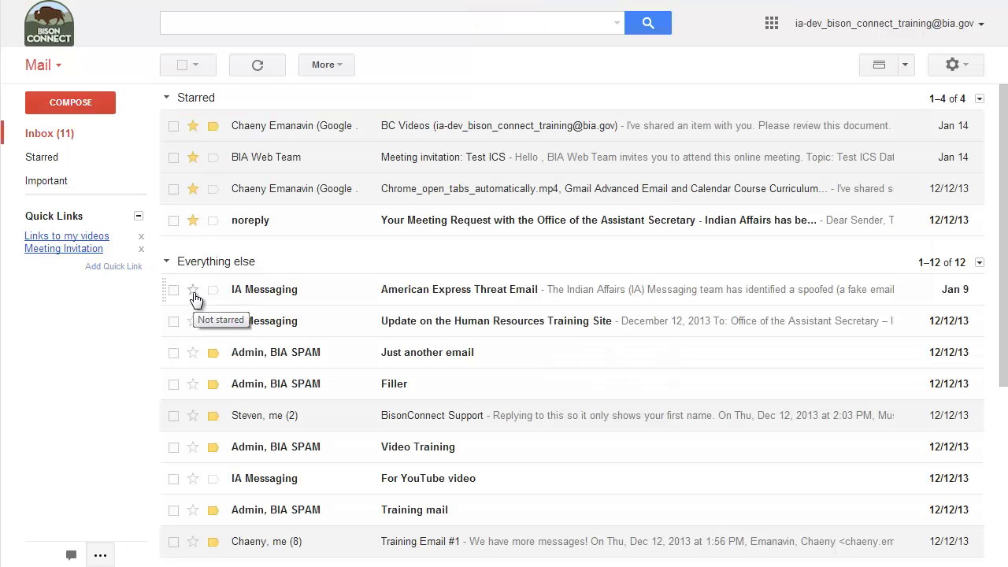
Step: Cycle the American Express Threat Email's star to the purple question mark and refresh the inbox
{"action": "left_click", "coordinate": [193, 290]}
{"action": "left_click", "coordinate": [193, 291]}
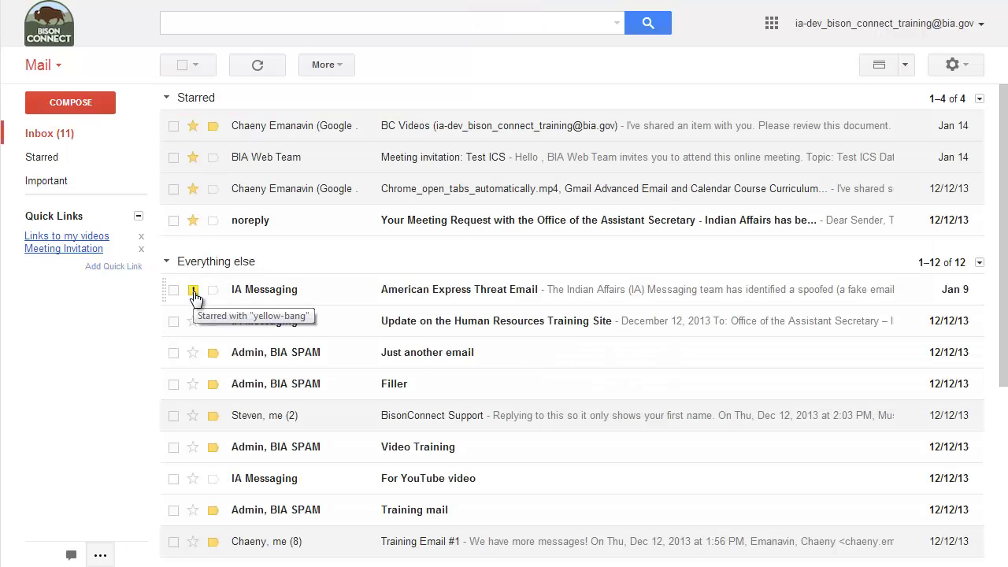
{"action": "left_click", "coordinate": [193, 291]}
{"action": "left_click", "coordinate": [193, 291]}
{"action": "left_click", "coordinate": [193, 290]}
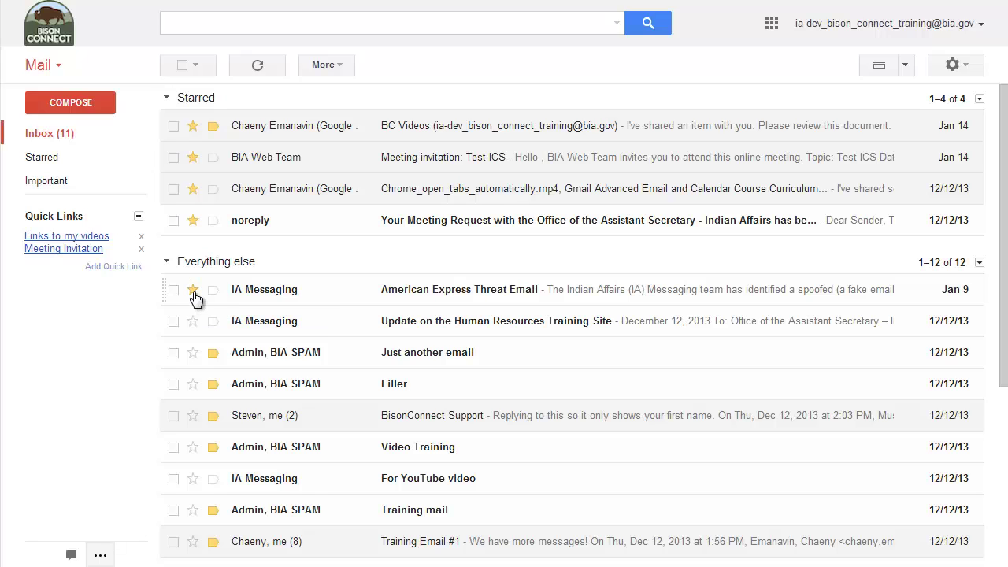
{"action": "left_click", "coordinate": [193, 290]}
{"action": "left_click", "coordinate": [193, 291]}
{"action": "left_click", "coordinate": [193, 290]}
{"action": "left_click", "coordinate": [258, 65]}
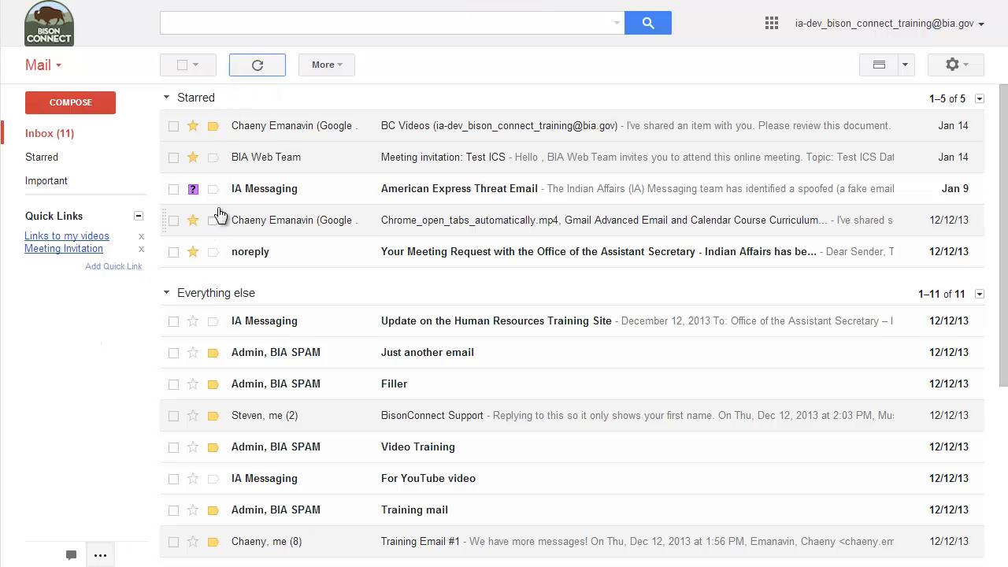
{"action": "mouse_move", "coordinate": [49, 133]}
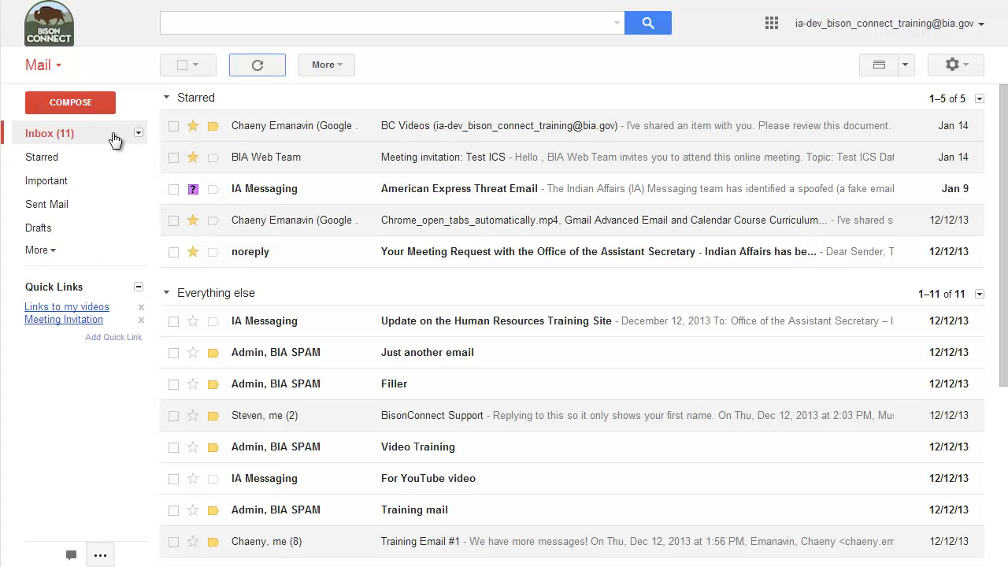
Step: Set the inbox type to Priority Inbox and check its Important and unread, Starred, Everything else sections
{"action": "left_click", "coordinate": [138, 133]}
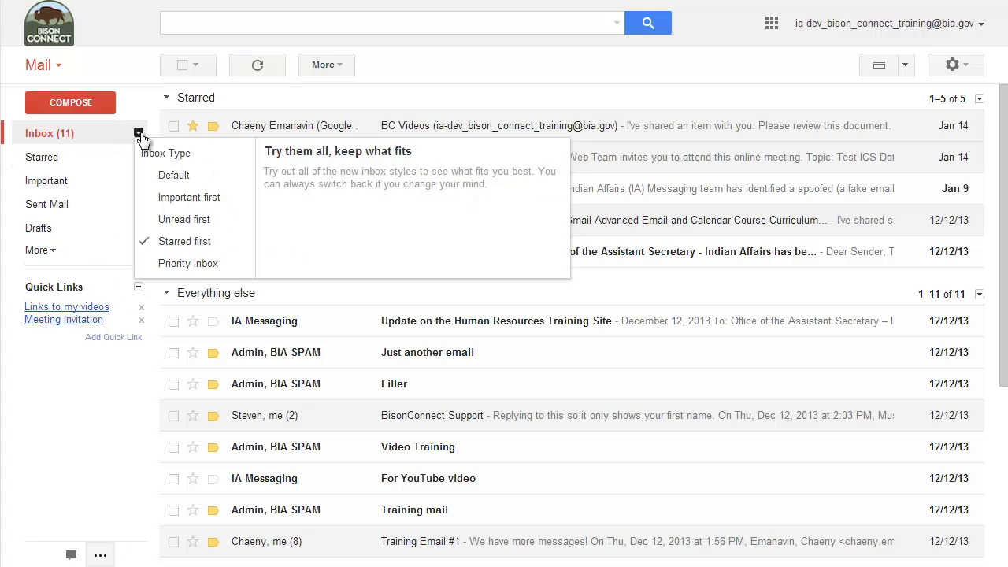
{"action": "left_click", "coordinate": [193, 267]}
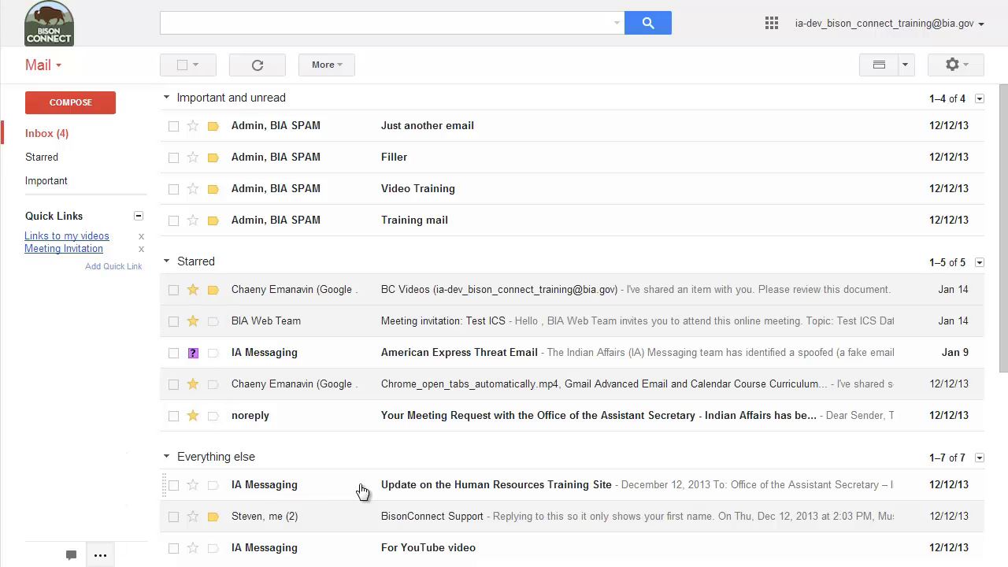
{"action": "scroll", "coordinate": [362, 490], "scroll_direction": "down", "scroll_amount": 3}
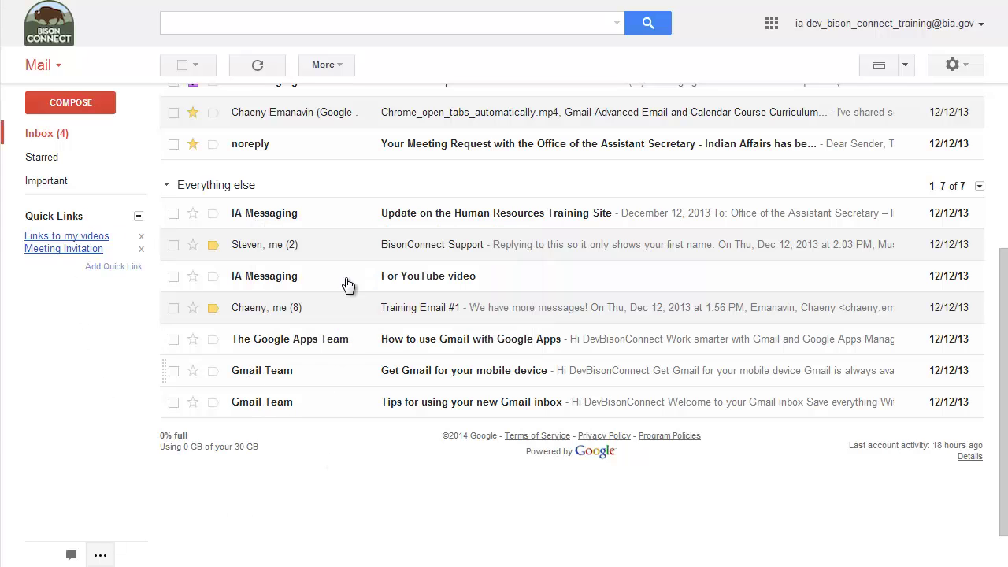
{"action": "scroll", "coordinate": [358, 496], "scroll_direction": "up", "scroll_amount": 1}
{"action": "scroll", "coordinate": [358, 497], "scroll_direction": "up", "scroll_amount": 2}
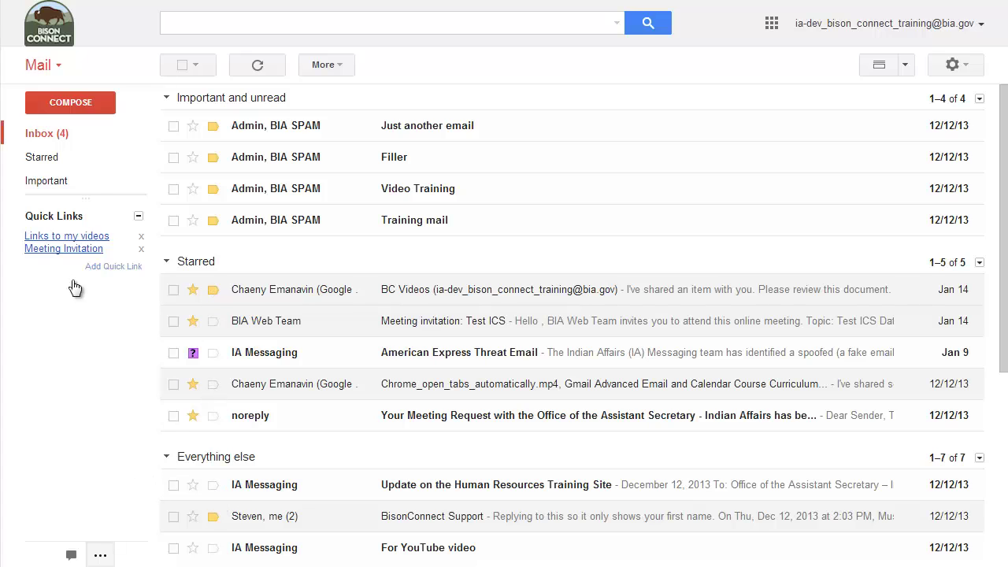
{"action": "mouse_move", "coordinate": [78, 168]}
{"action": "mouse_move", "coordinate": [78, 133]}
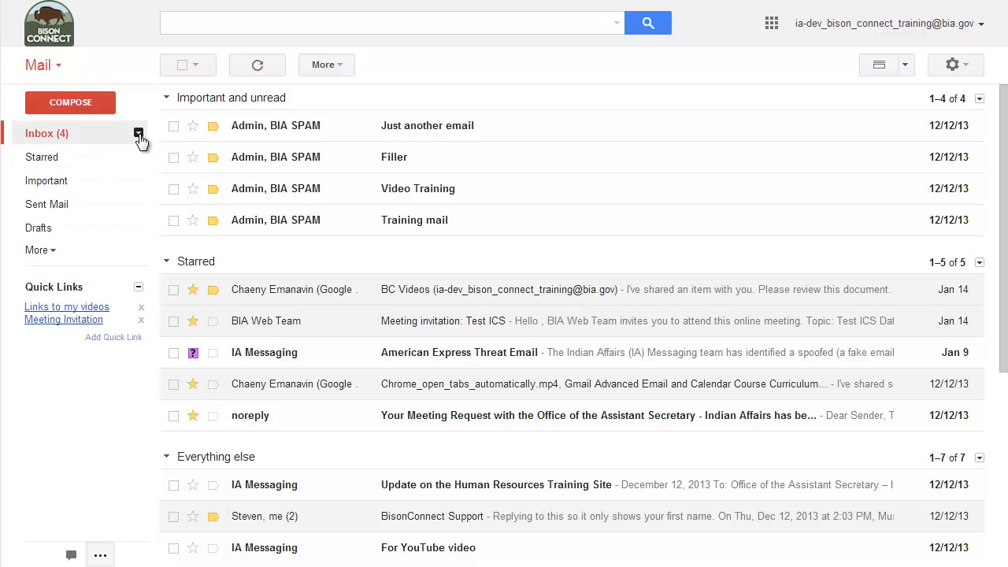
Step: Change the inbox type from Priority Inbox to Unread first
{"action": "left_click", "coordinate": [139, 134]}
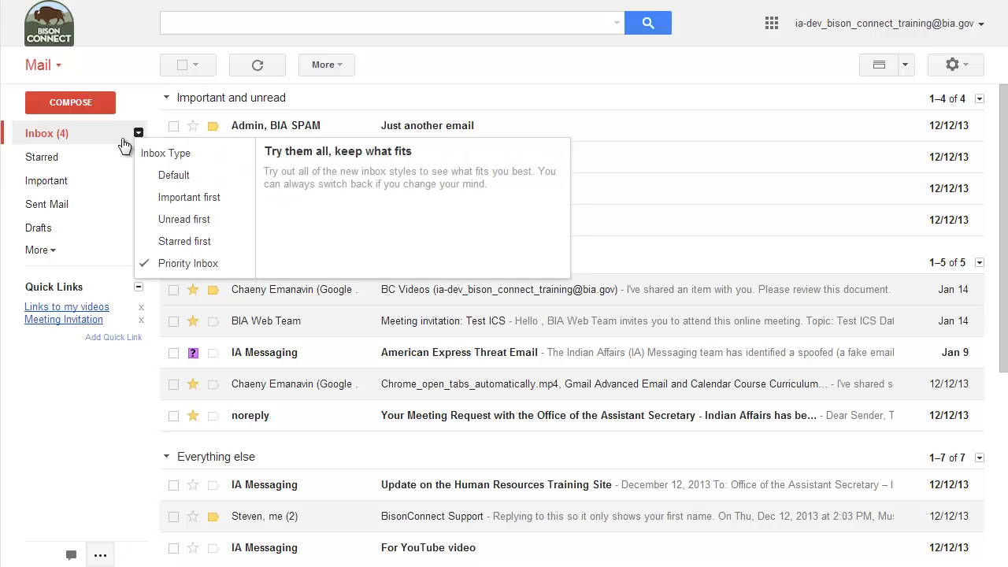
{"action": "left_click", "coordinate": [143, 218]}
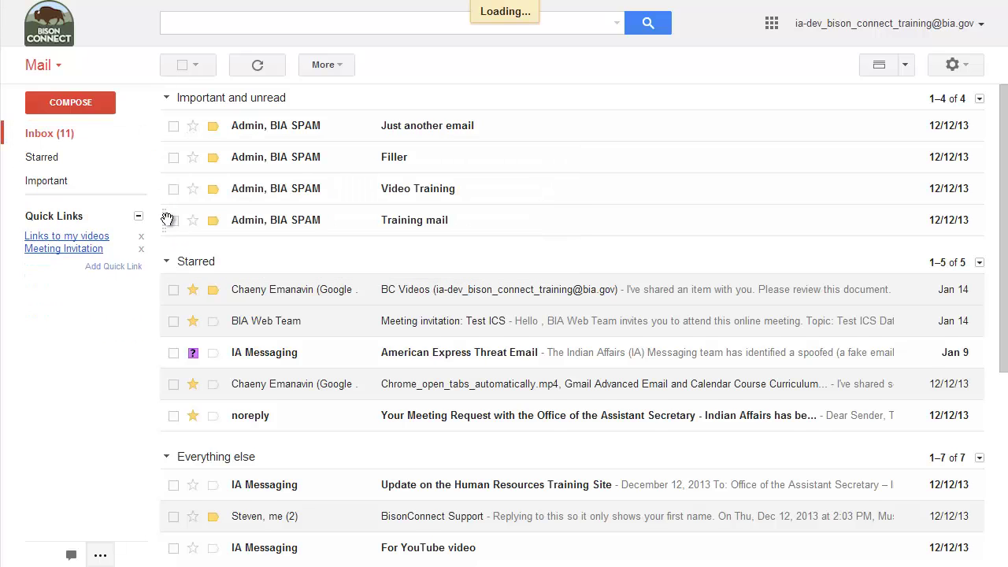